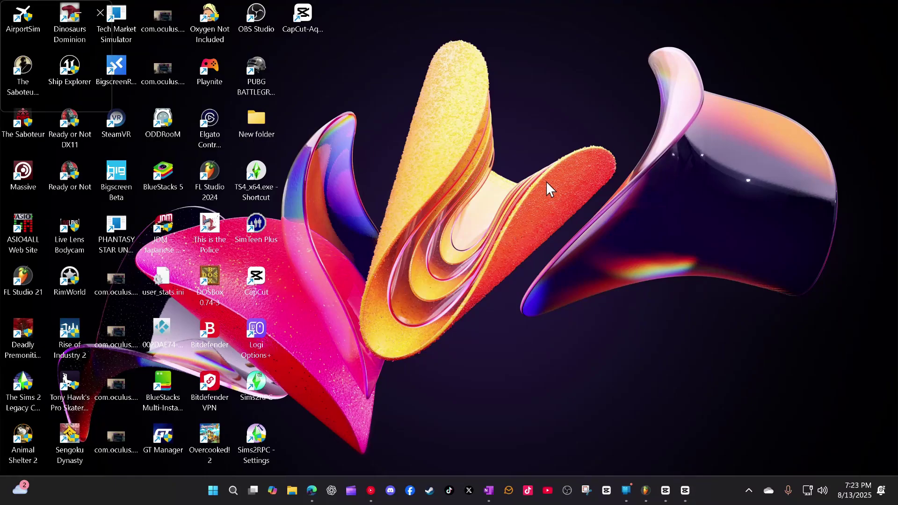
Step: Hide all desktop icons using the desktop context menu's View options
right_click(544, 190)
mouse_move(569, 182)
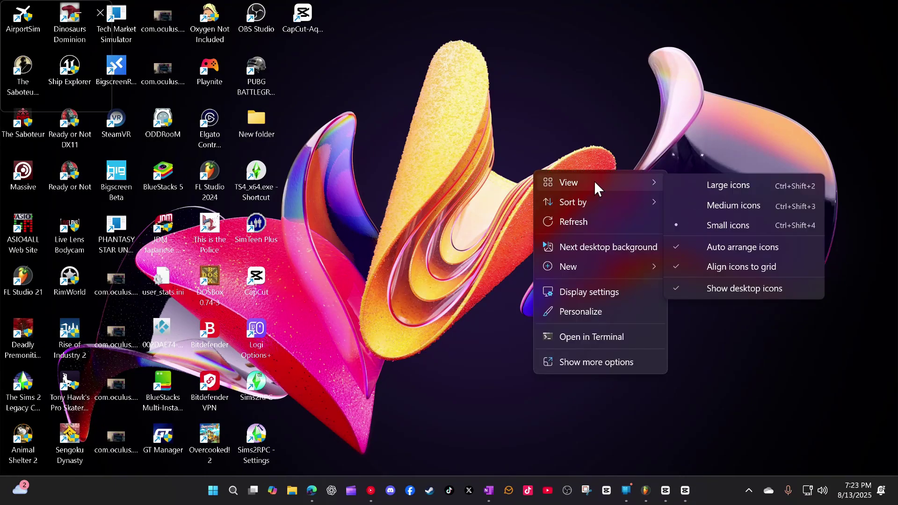
click(715, 290)
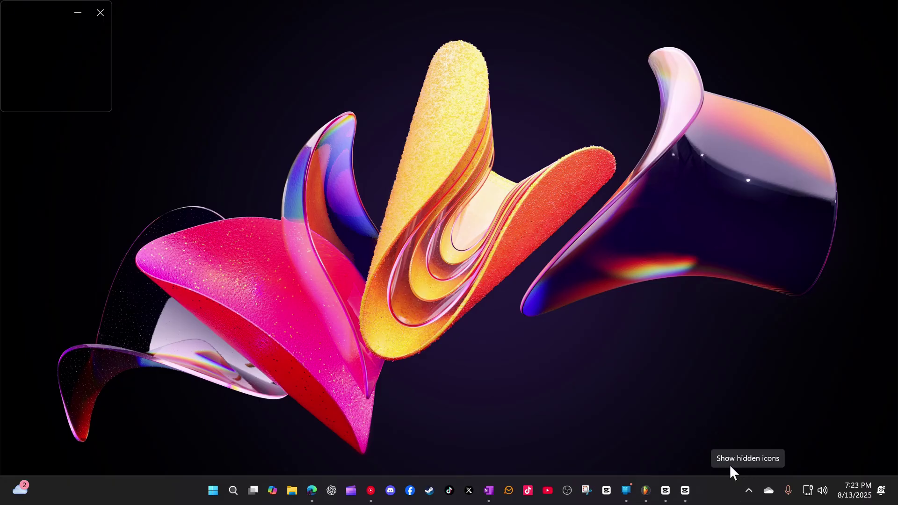
Step: Reveal the hidden tray icons, then open and dismiss the network options menu
click(749, 491)
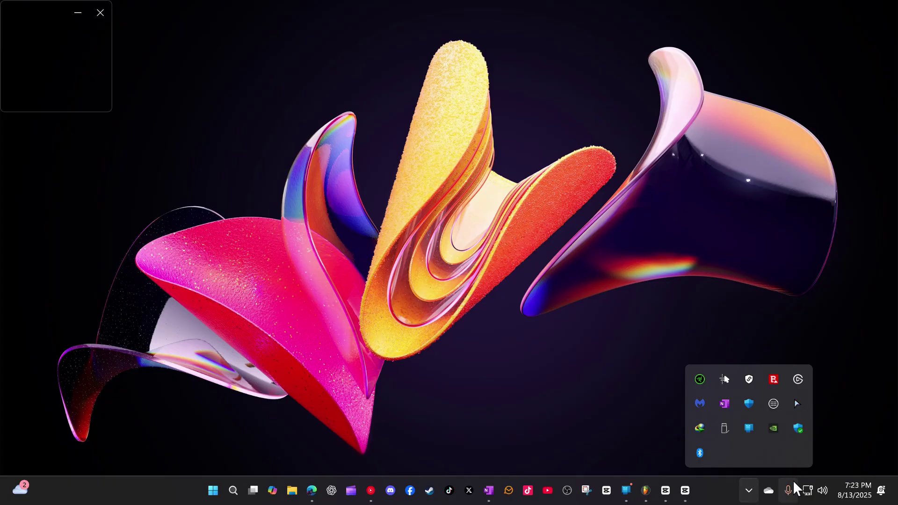
right_click(808, 490)
click(789, 492)
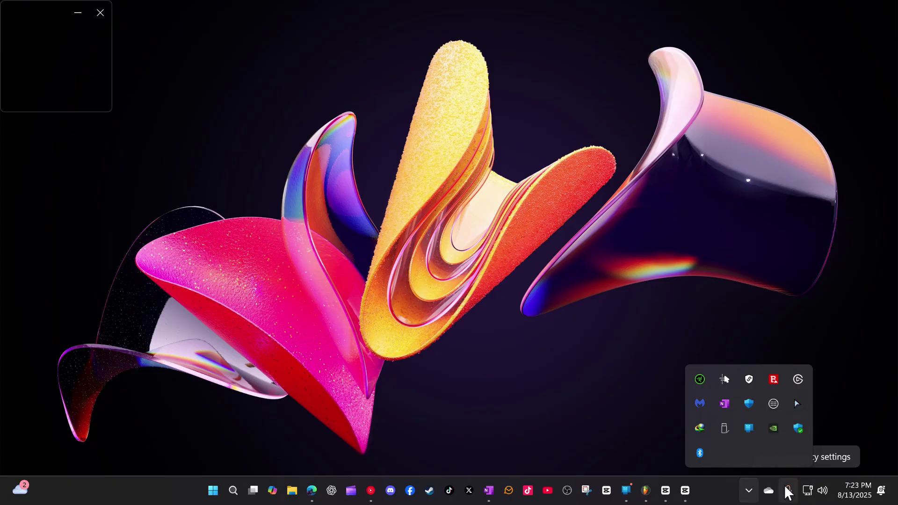
Step: Launch Windows Settings through the gear icon in the quick settings panel
click(822, 493)
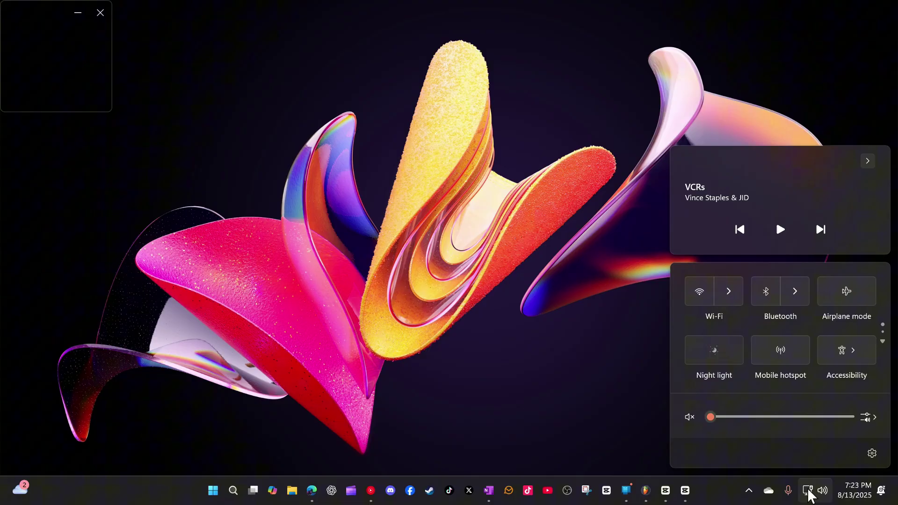
click(825, 493)
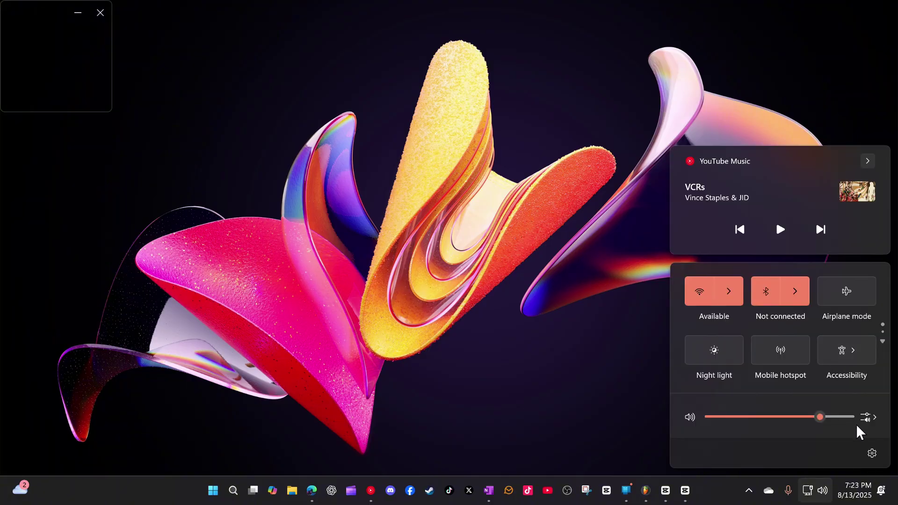
click(873, 454)
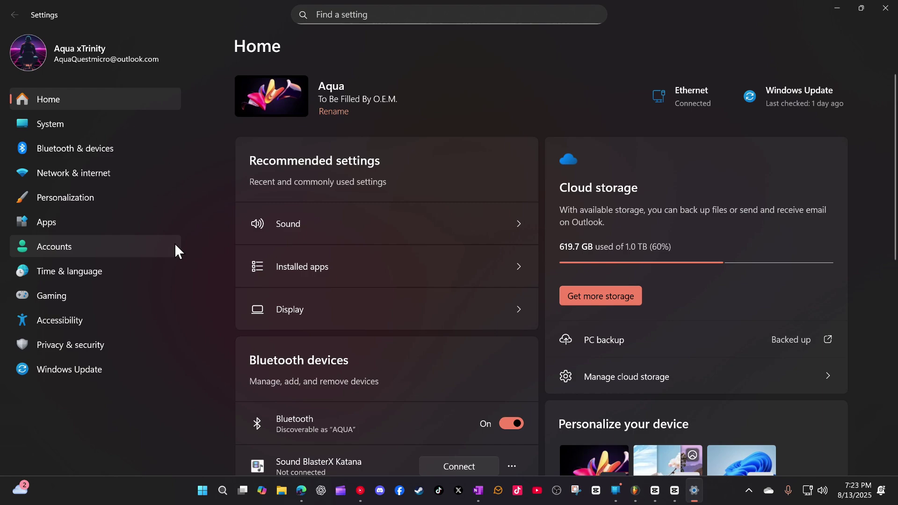
Step: Go to the Sound page from Recommended settings
click(361, 212)
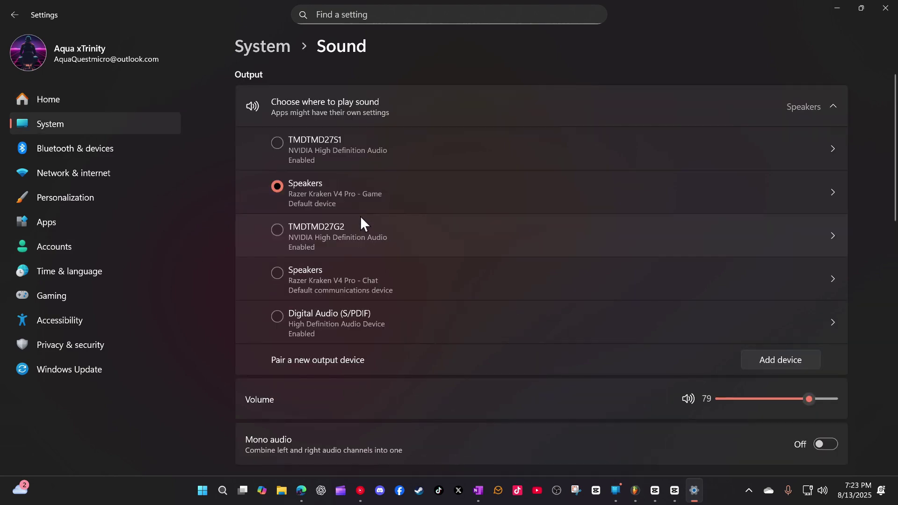
scroll(482, 226, down, 5)
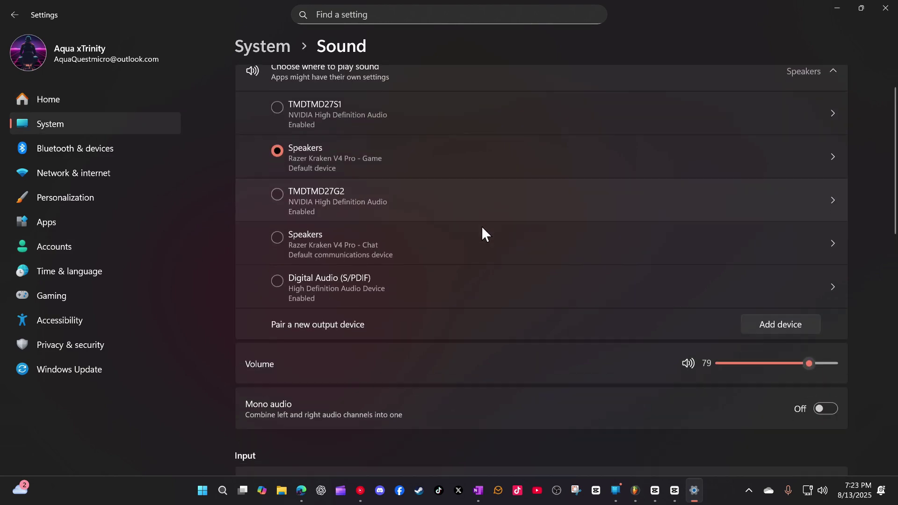
scroll(481, 227, down, 3)
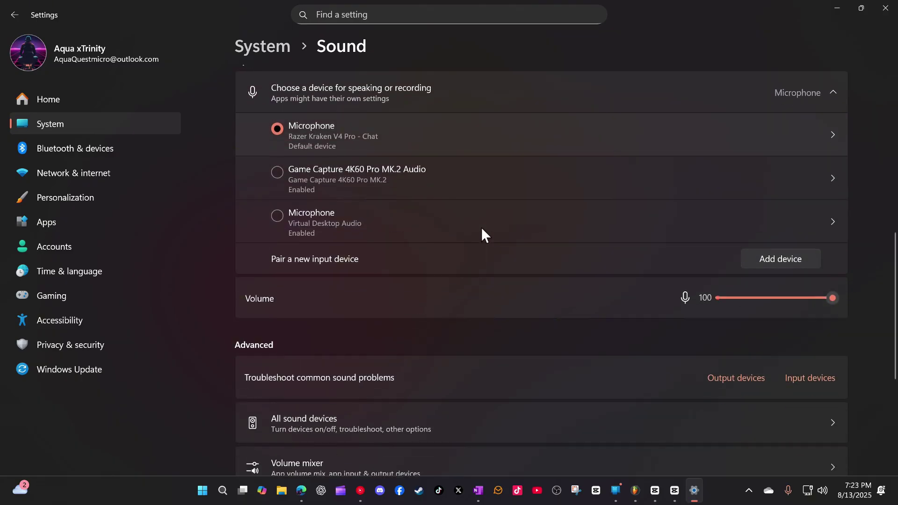
scroll(482, 227, up, 4)
scroll(481, 226, up, 1)
scroll(482, 227, down, 5)
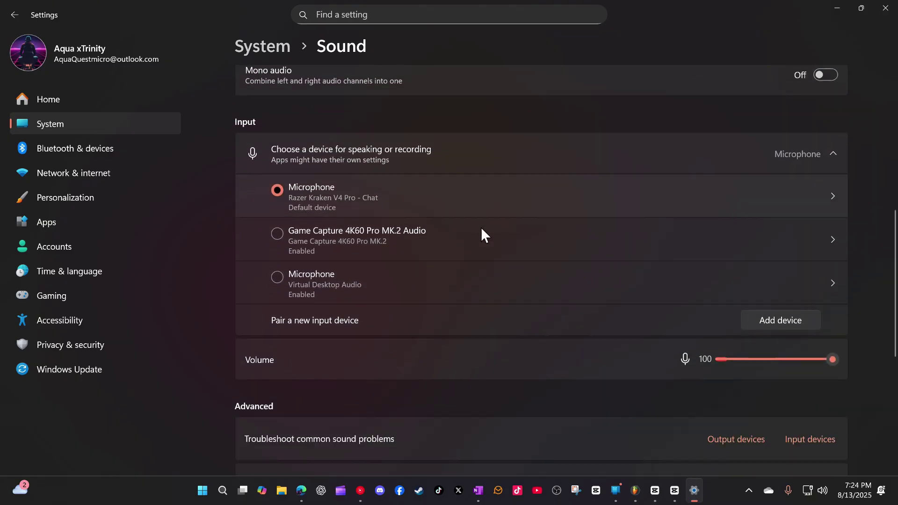
scroll(481, 227, down, 4)
scroll(481, 227, down, 2)
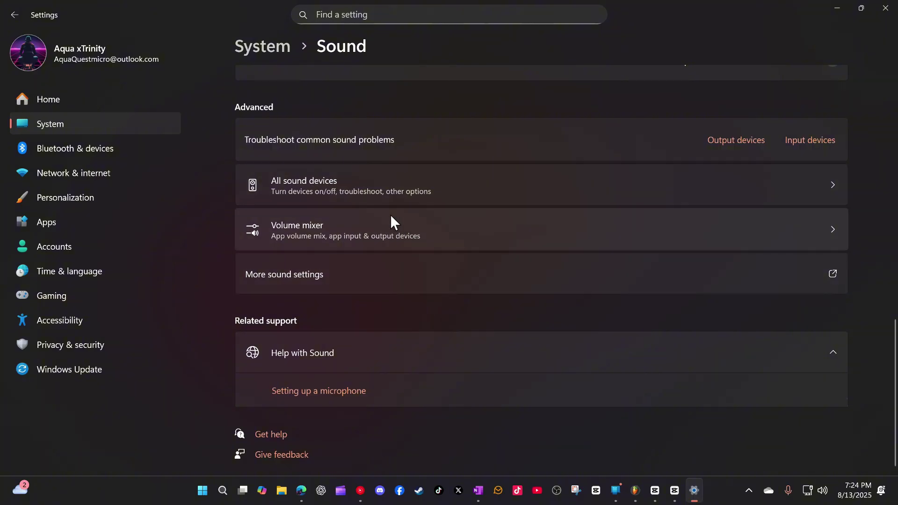
Step: Open the classic Sound control panel and drag it to the screen centre
click(405, 280)
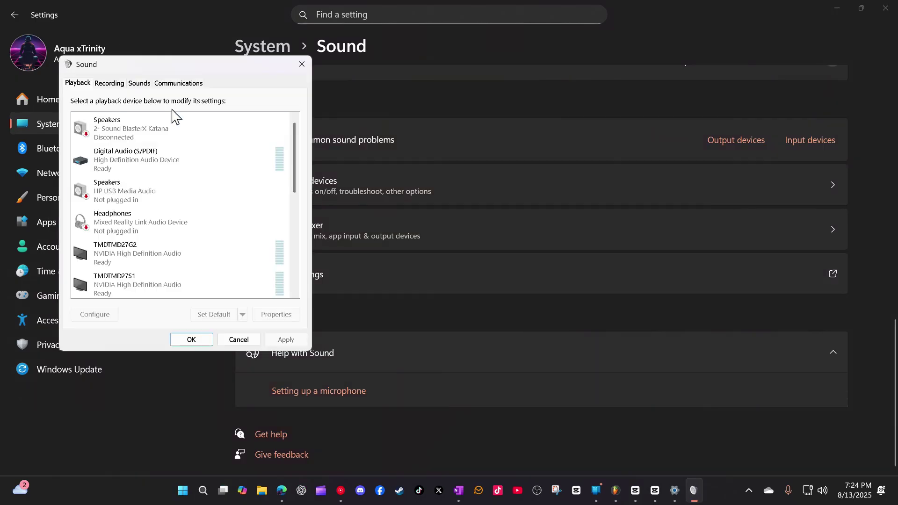
drag(190, 70, 501, 68)
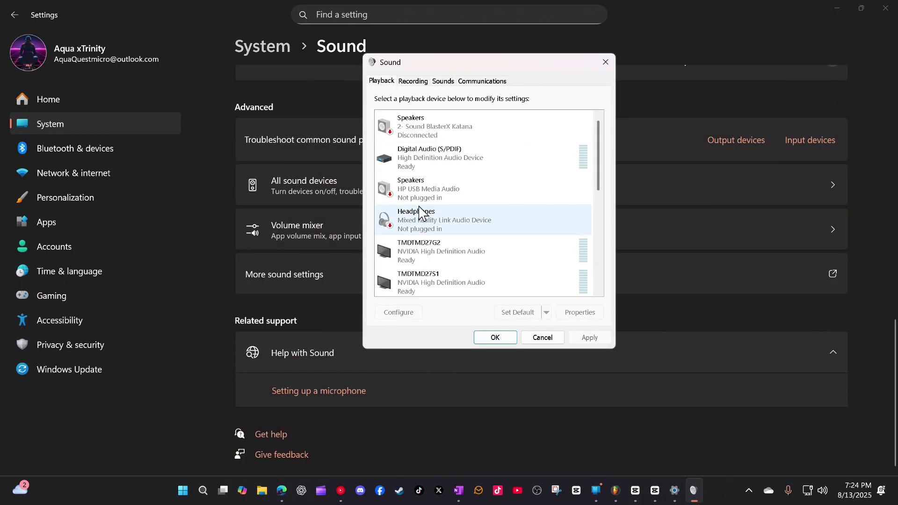
scroll(469, 232, down, 1)
scroll(469, 234, down, 2)
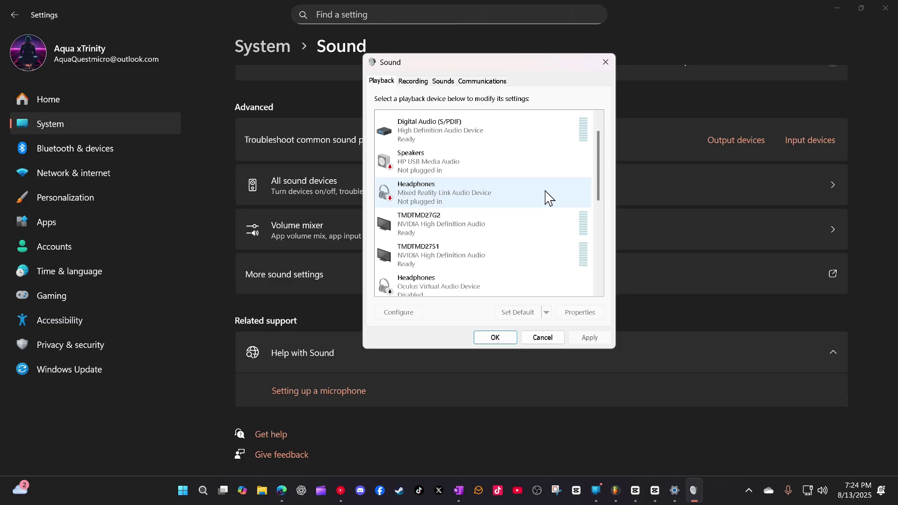
drag(599, 172, 598, 151)
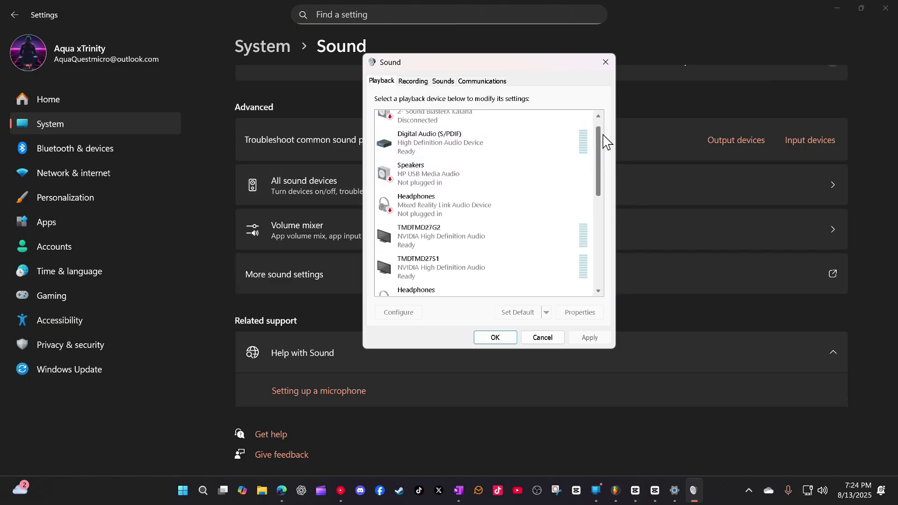
drag(600, 148, 602, 211)
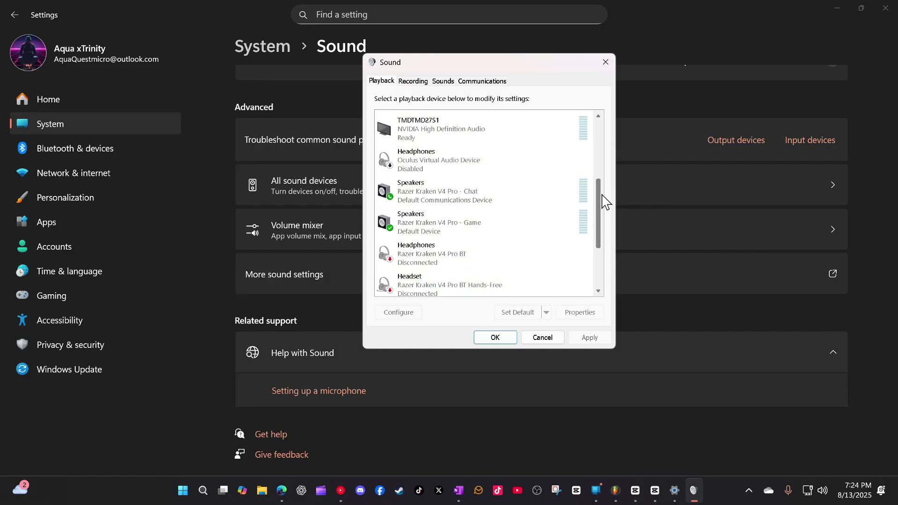
Step: Open the Razer Kraken V4 Pro Chat speakers' properties on the Advanced tab
right_click(435, 177)
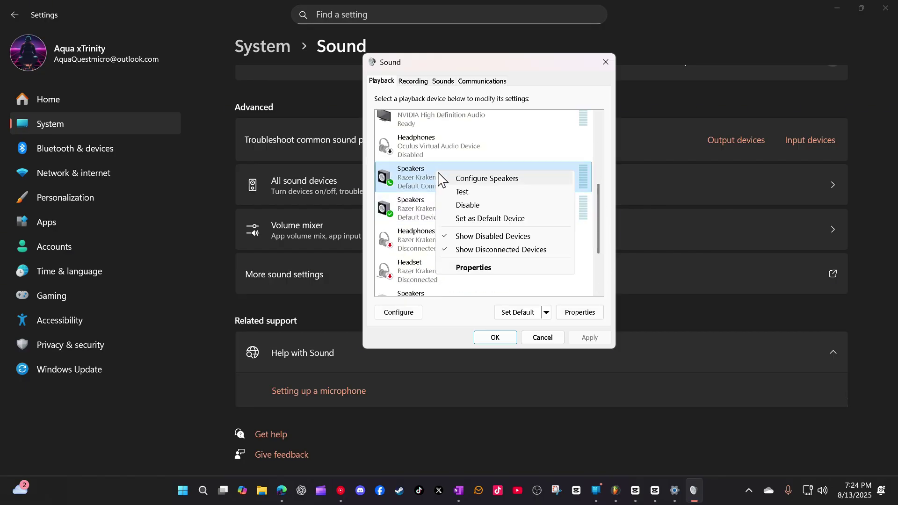
click(480, 268)
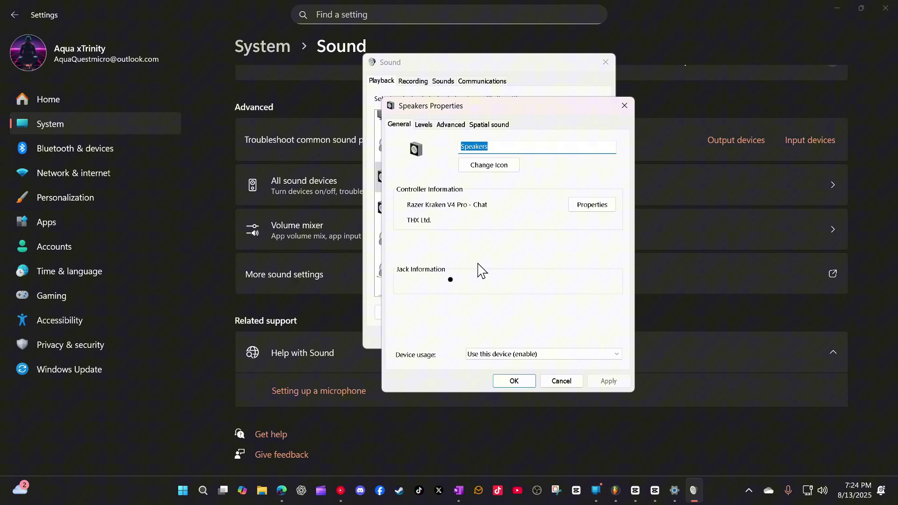
click(424, 127)
click(452, 126)
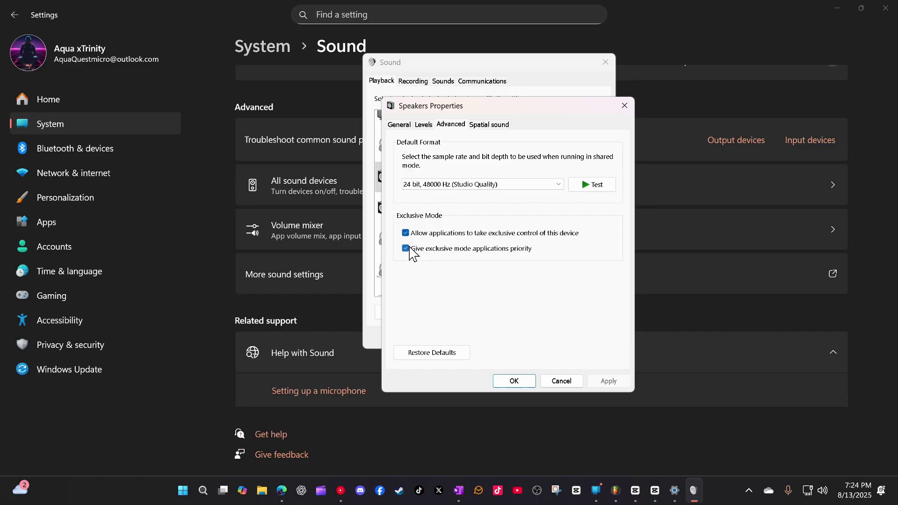
Step: Untick both Exclusive Mode options, apply, and close the properties with OK
click(463, 249)
click(429, 234)
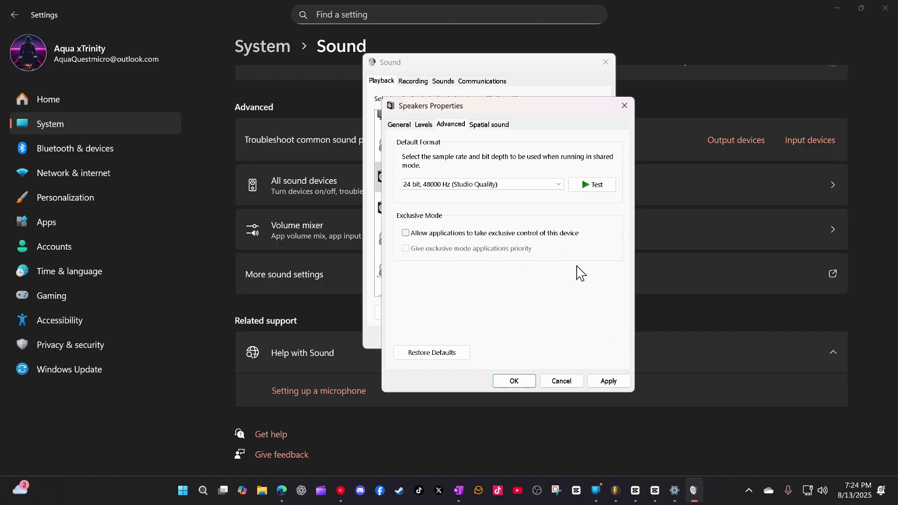
click(609, 382)
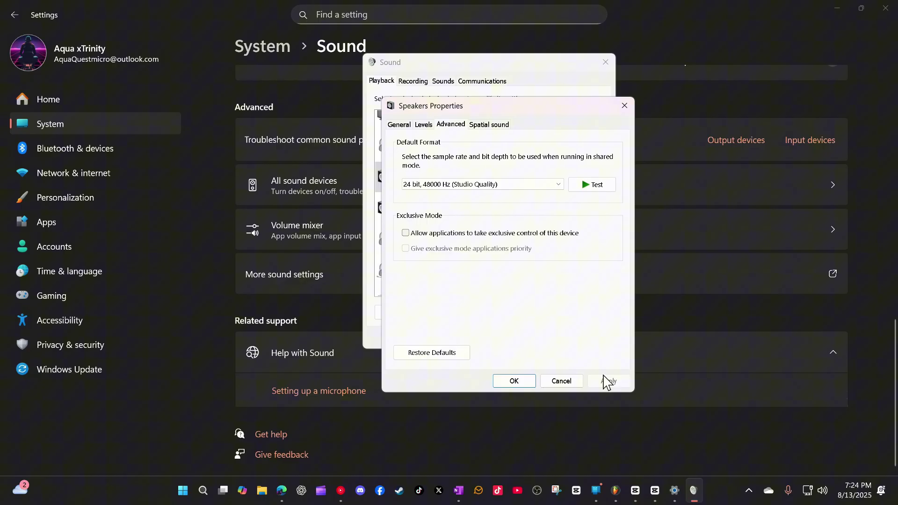
click(514, 381)
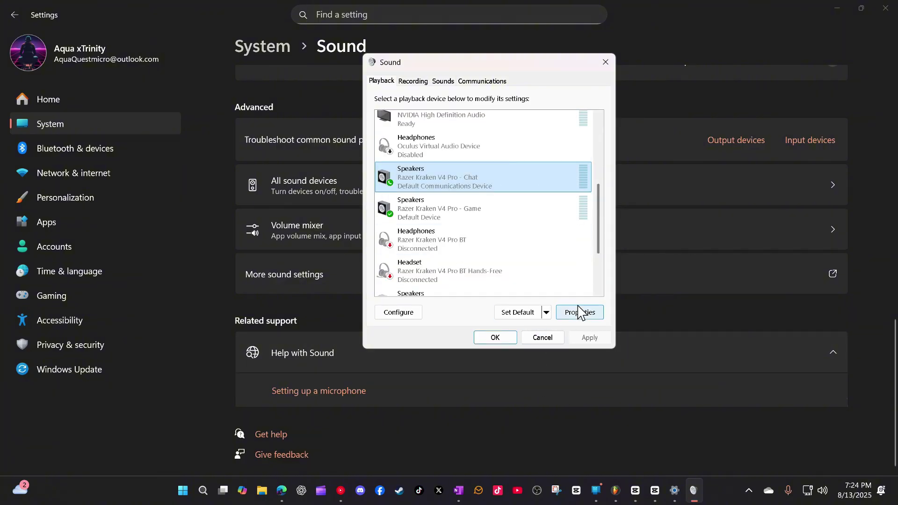
scroll(538, 281, down, 3)
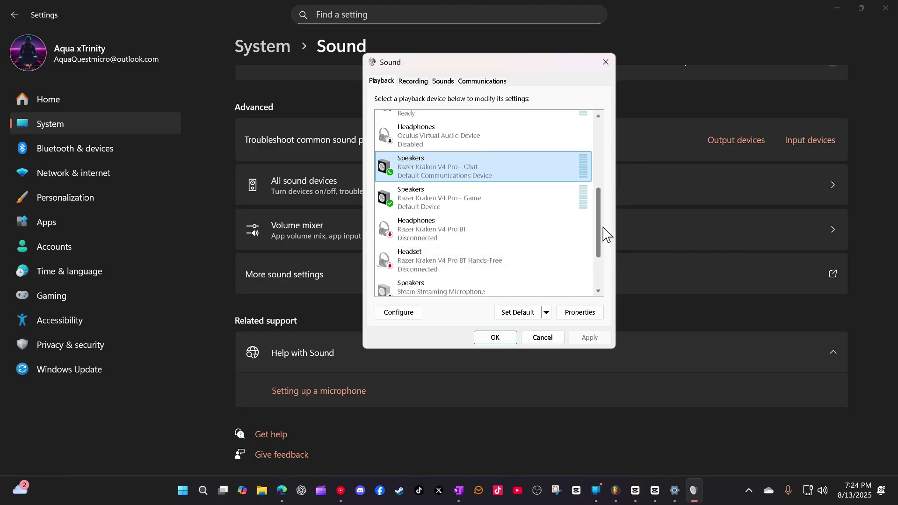
mouse_move(600, 232)
mouse_down()
mouse_move(604, 261)
mouse_move(602, 173)
mouse_move(604, 267)
mouse_up()
scroll(604, 239, down, 2)
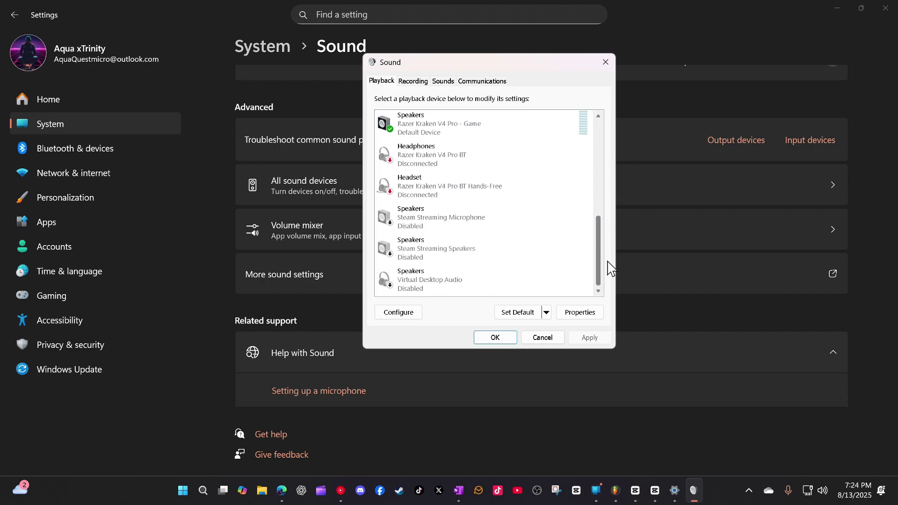
click(435, 220)
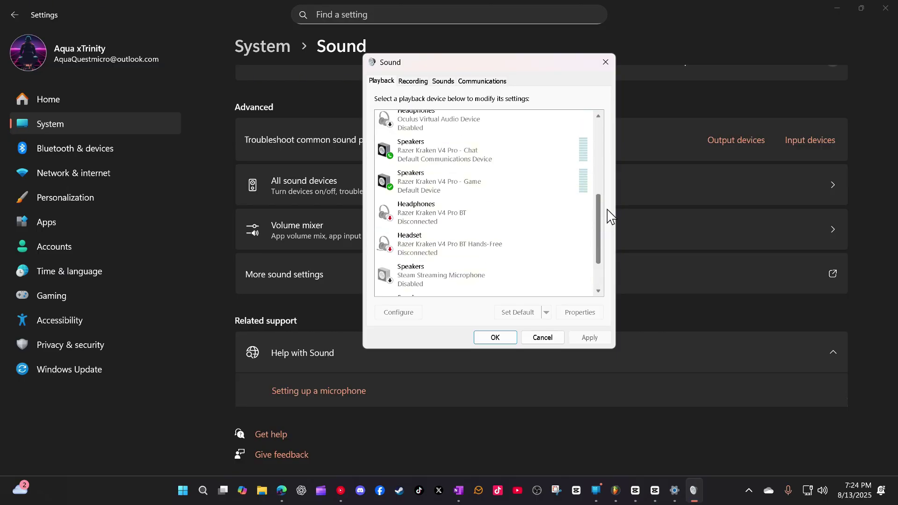
scroll(505, 211, up, 3)
scroll(506, 206, down, 1)
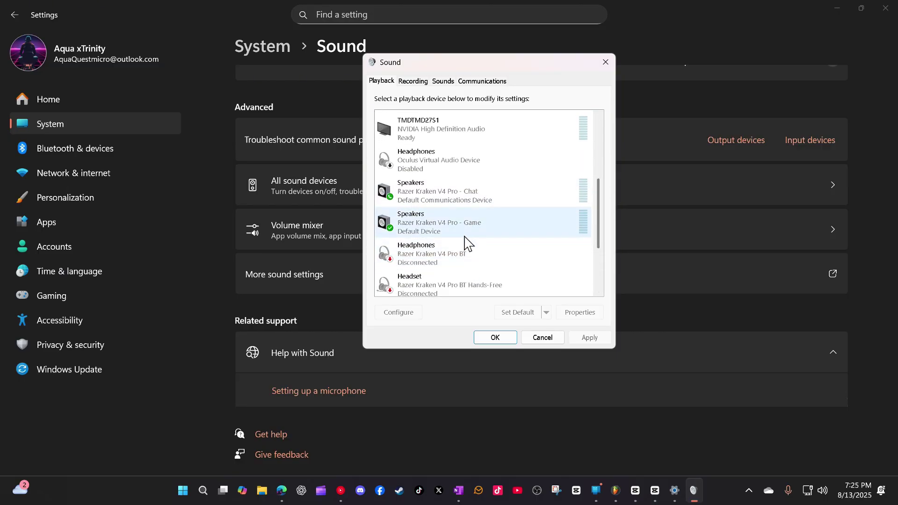